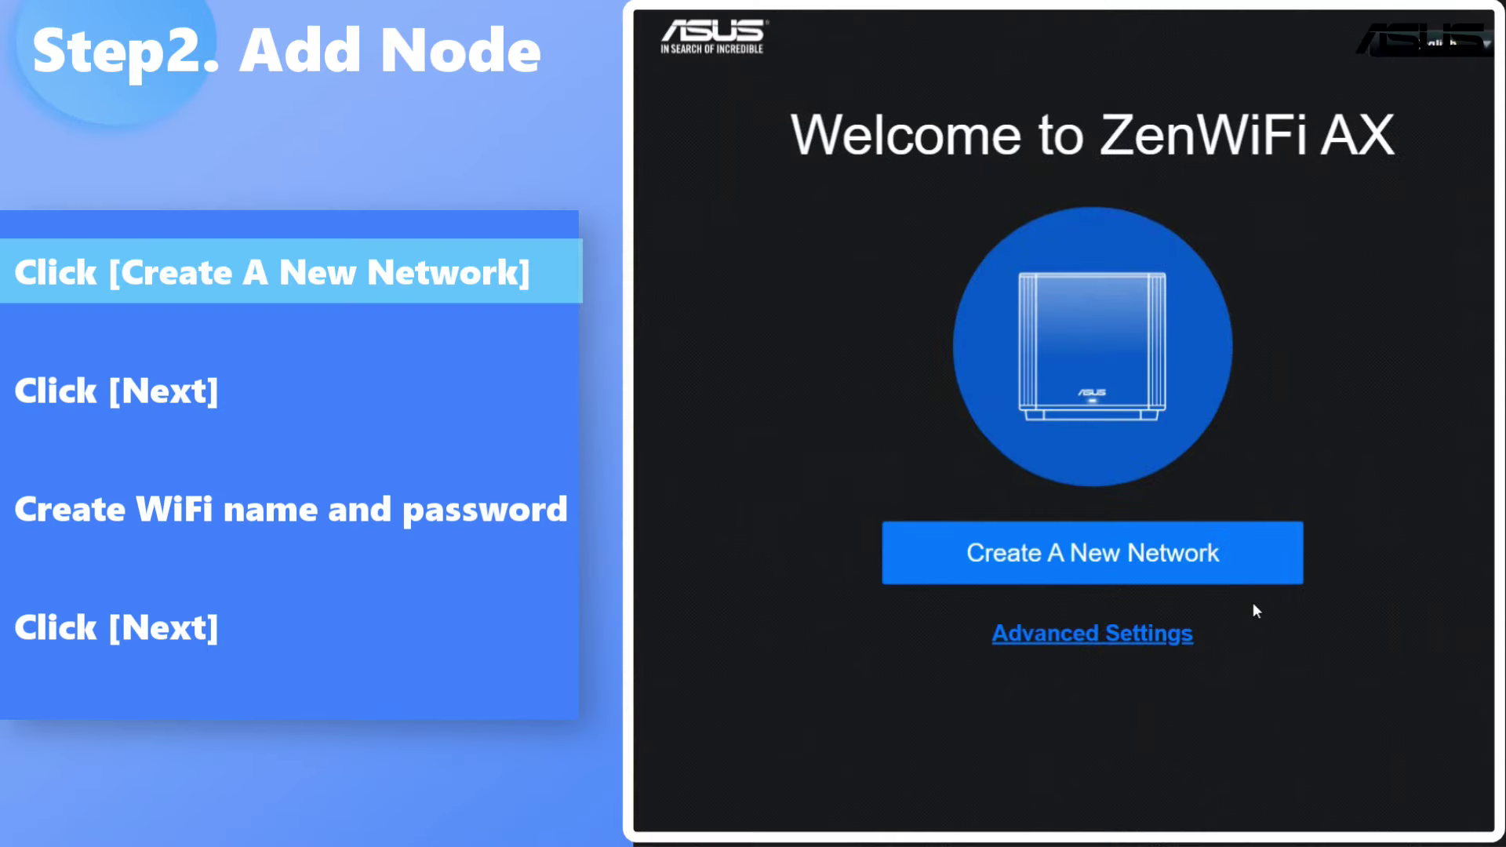
# - Create a new mesh network named 'asus wifi' with a WiFi password, keeping 802.11ax mode
pyautogui.click(1254, 575)
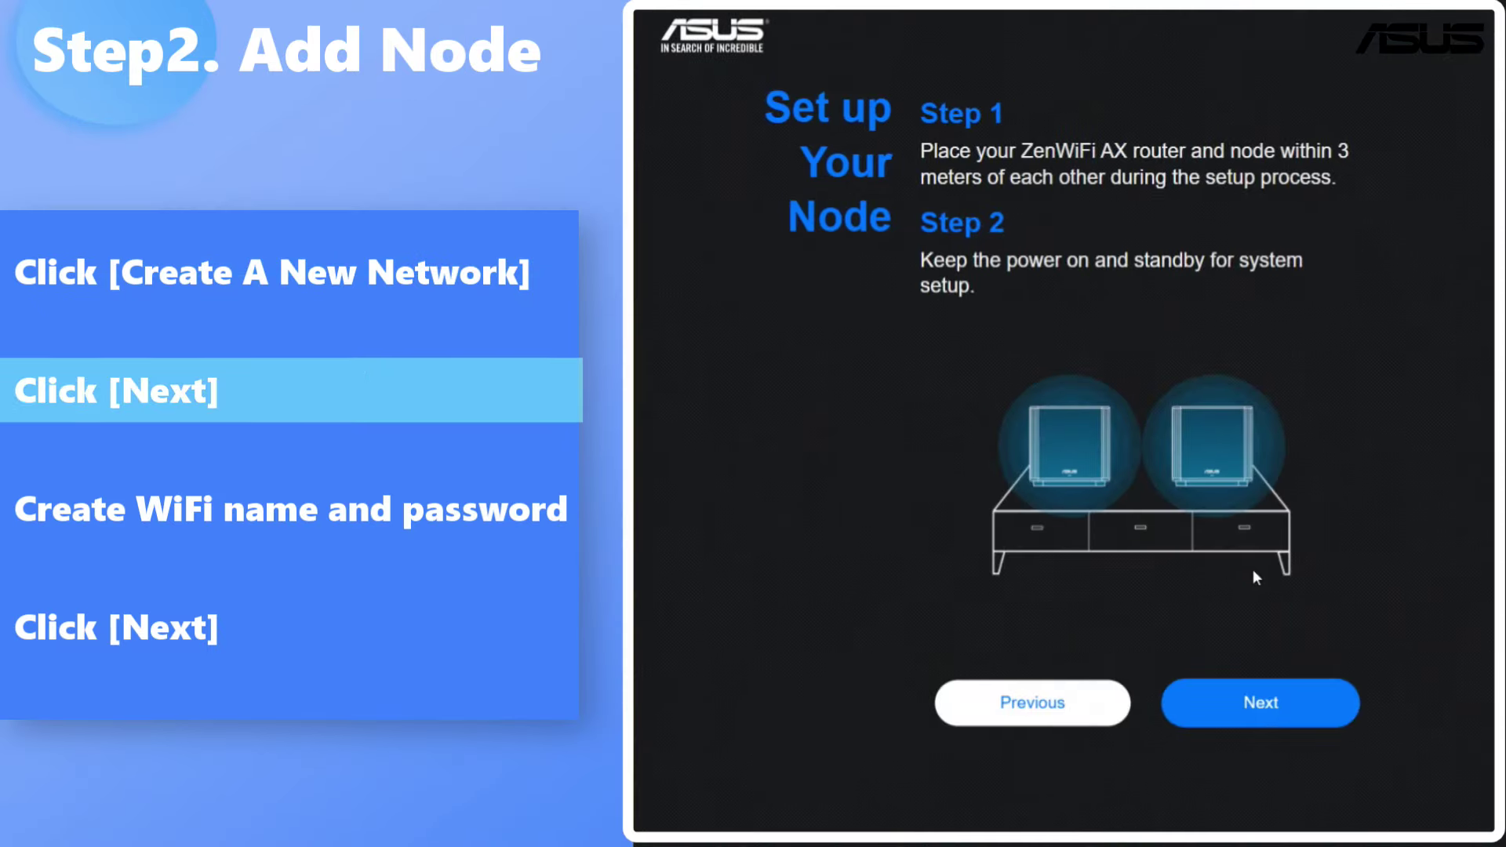
pyautogui.click(1322, 703)
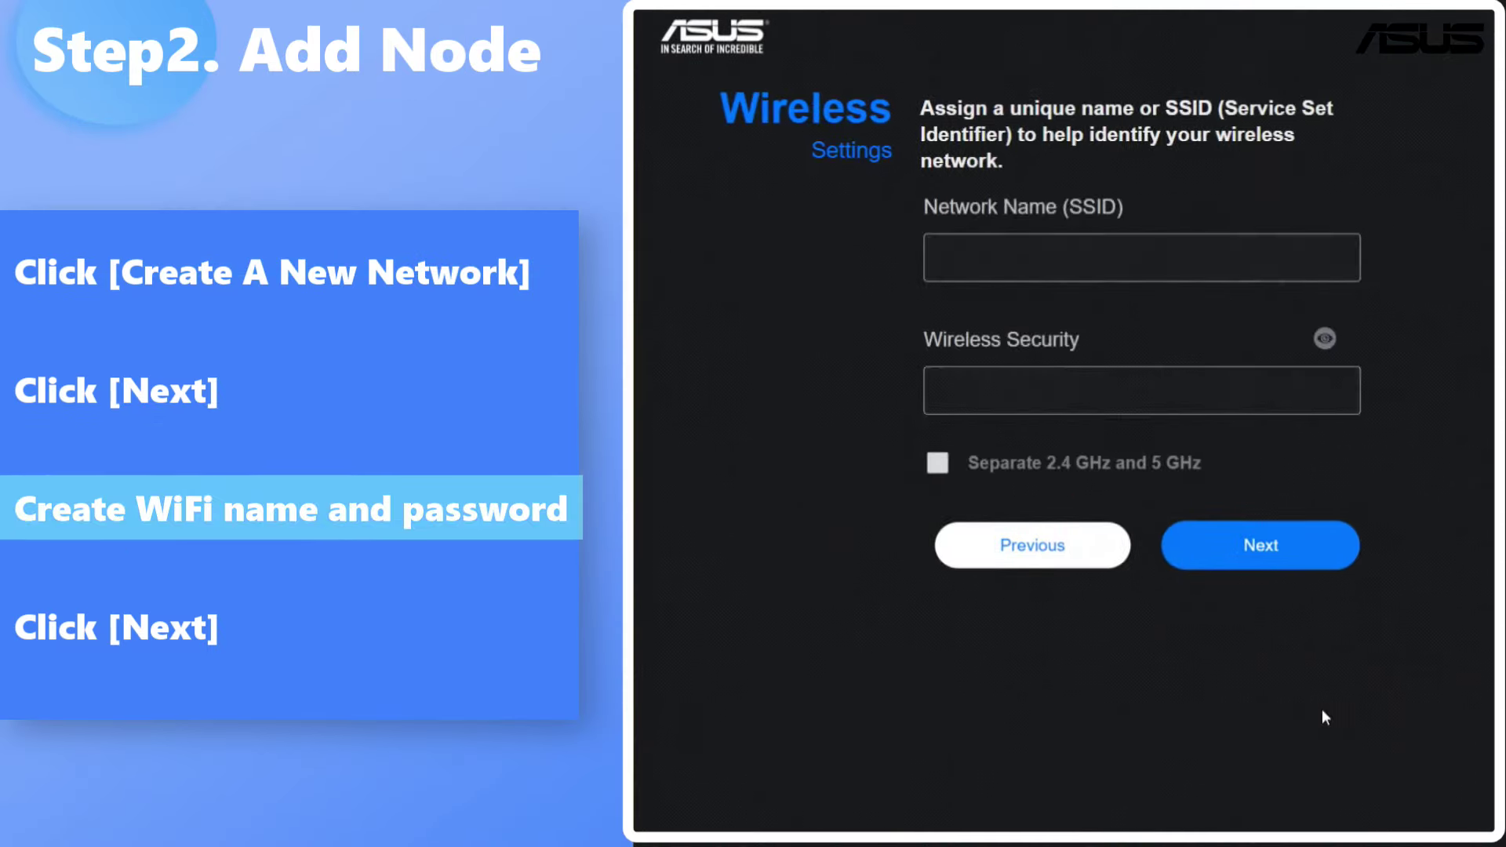
pyautogui.click(1140, 269)
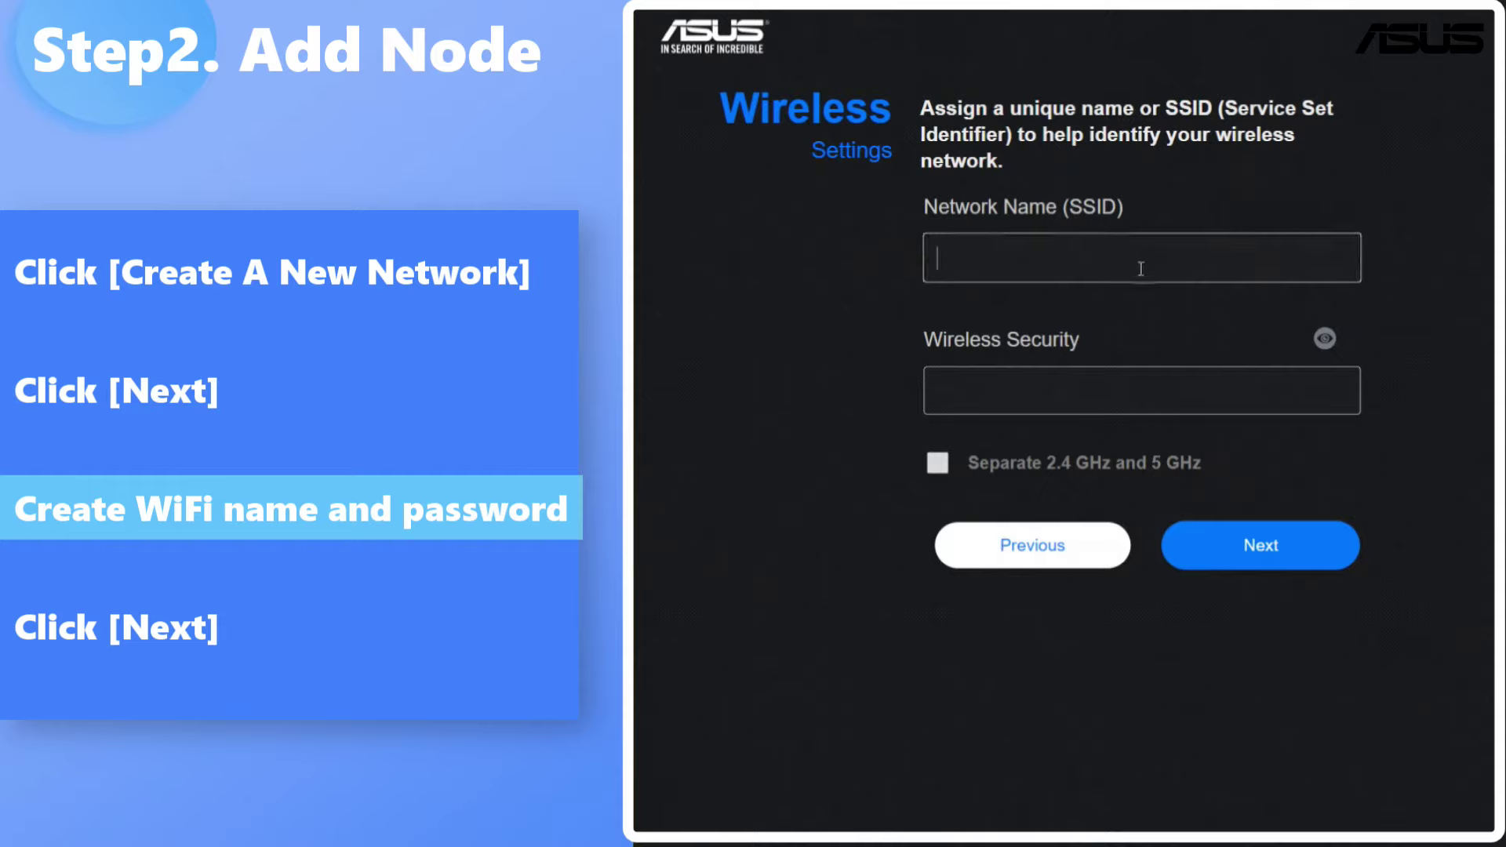
pyautogui.write('asus')
pyautogui.write(' wifi')
pyautogui.click(1150, 404)
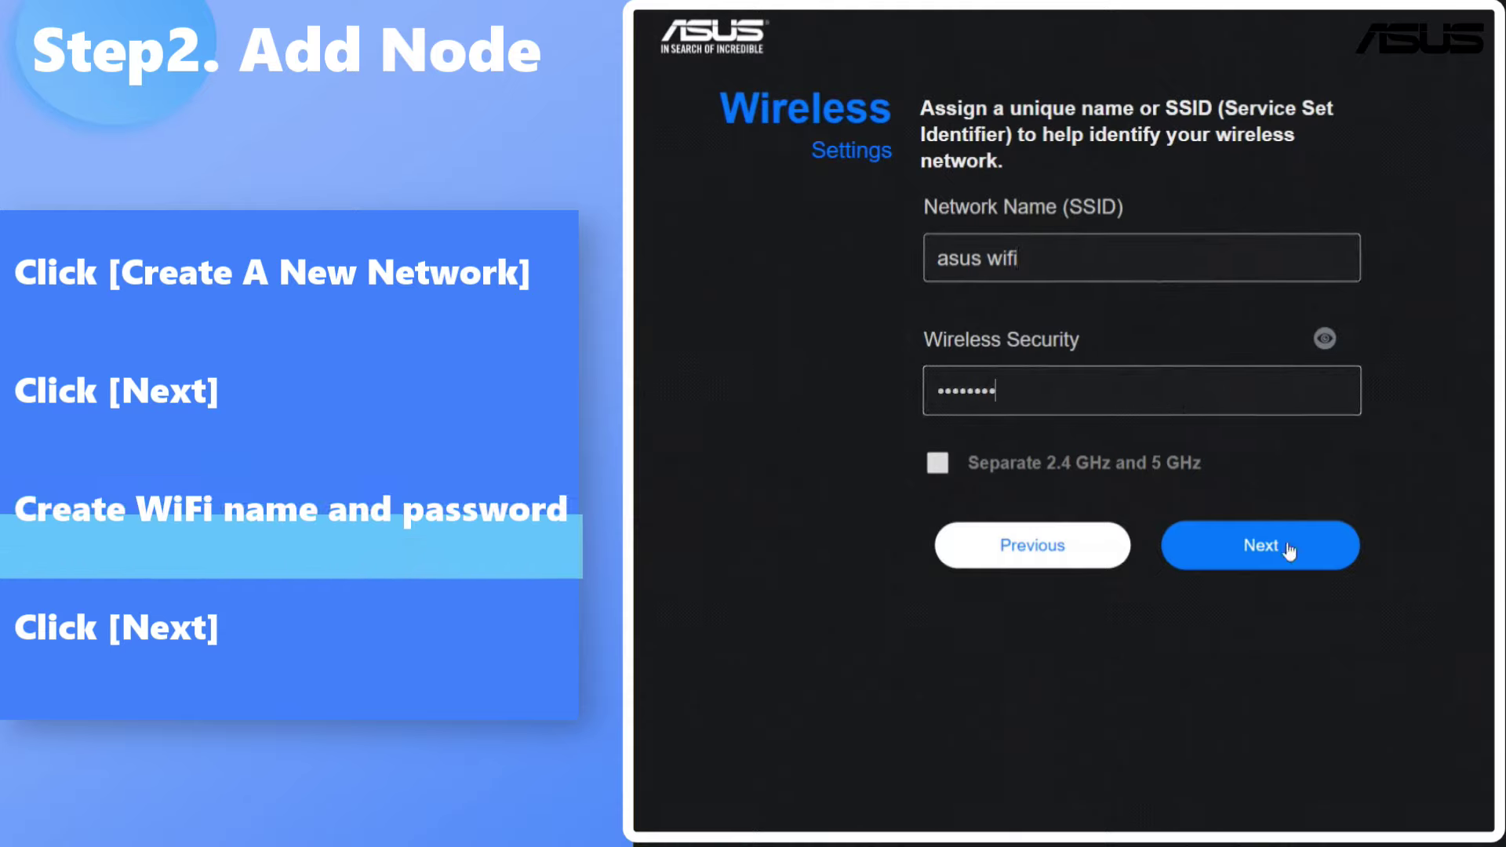
pyautogui.click(1318, 560)
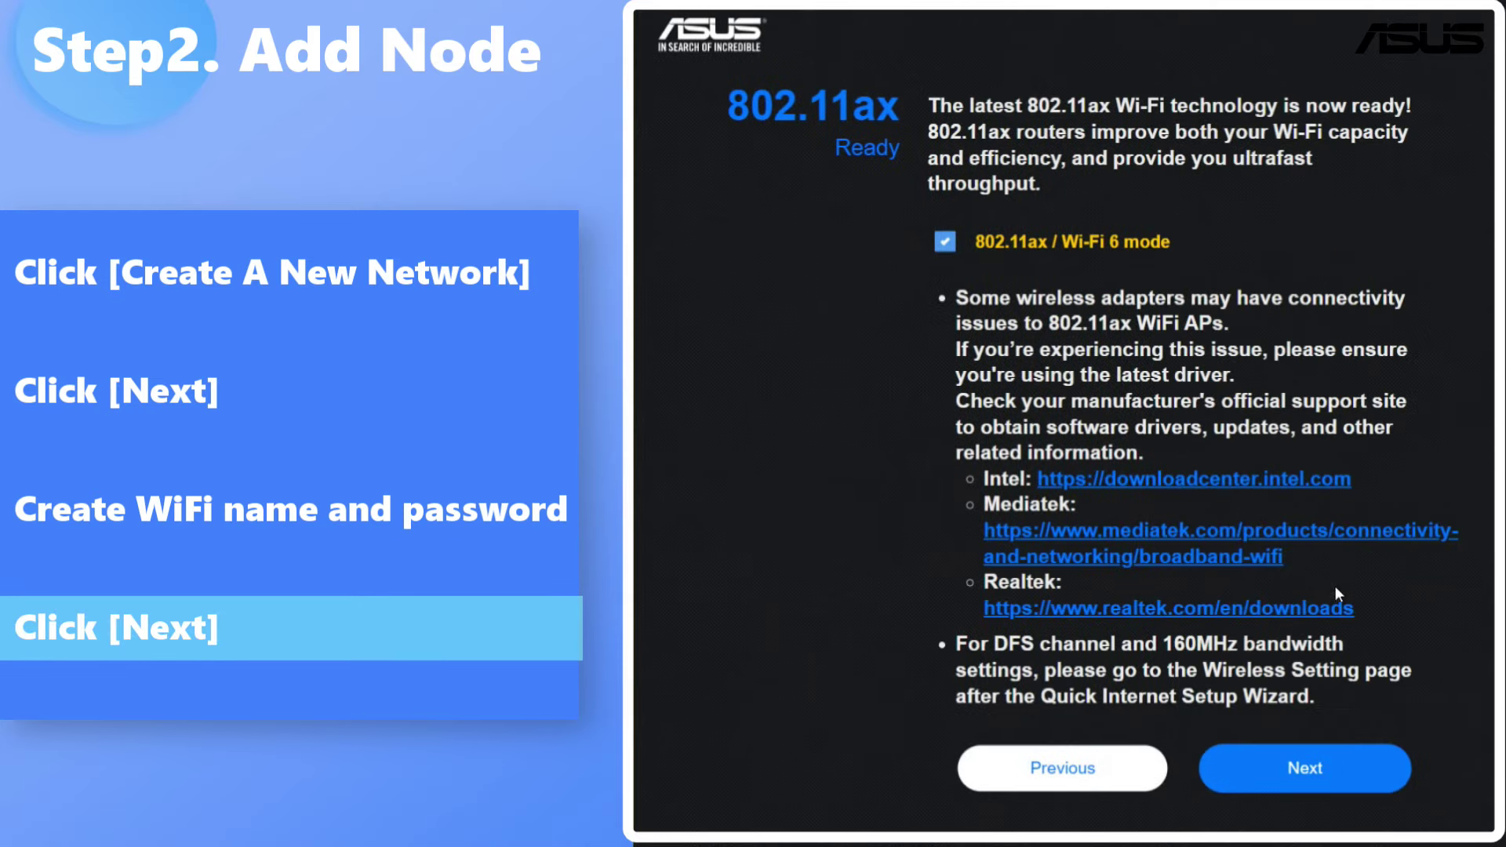
pyautogui.click(1376, 781)
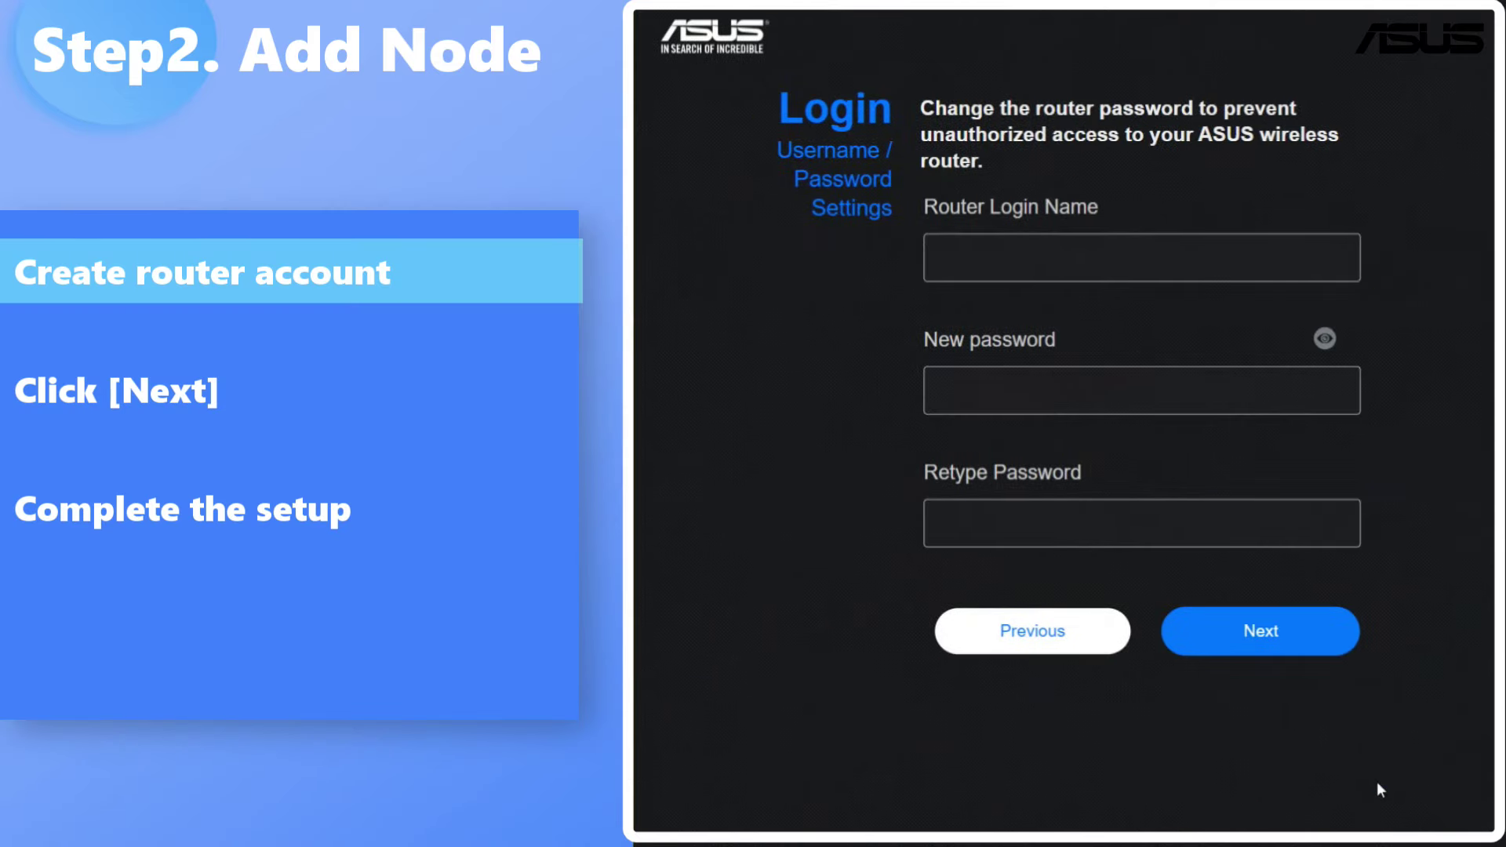
# - Set router login name 'admin' with a new password entered twice, and submit
pyautogui.click(1188, 259)
pyautogui.write('a')
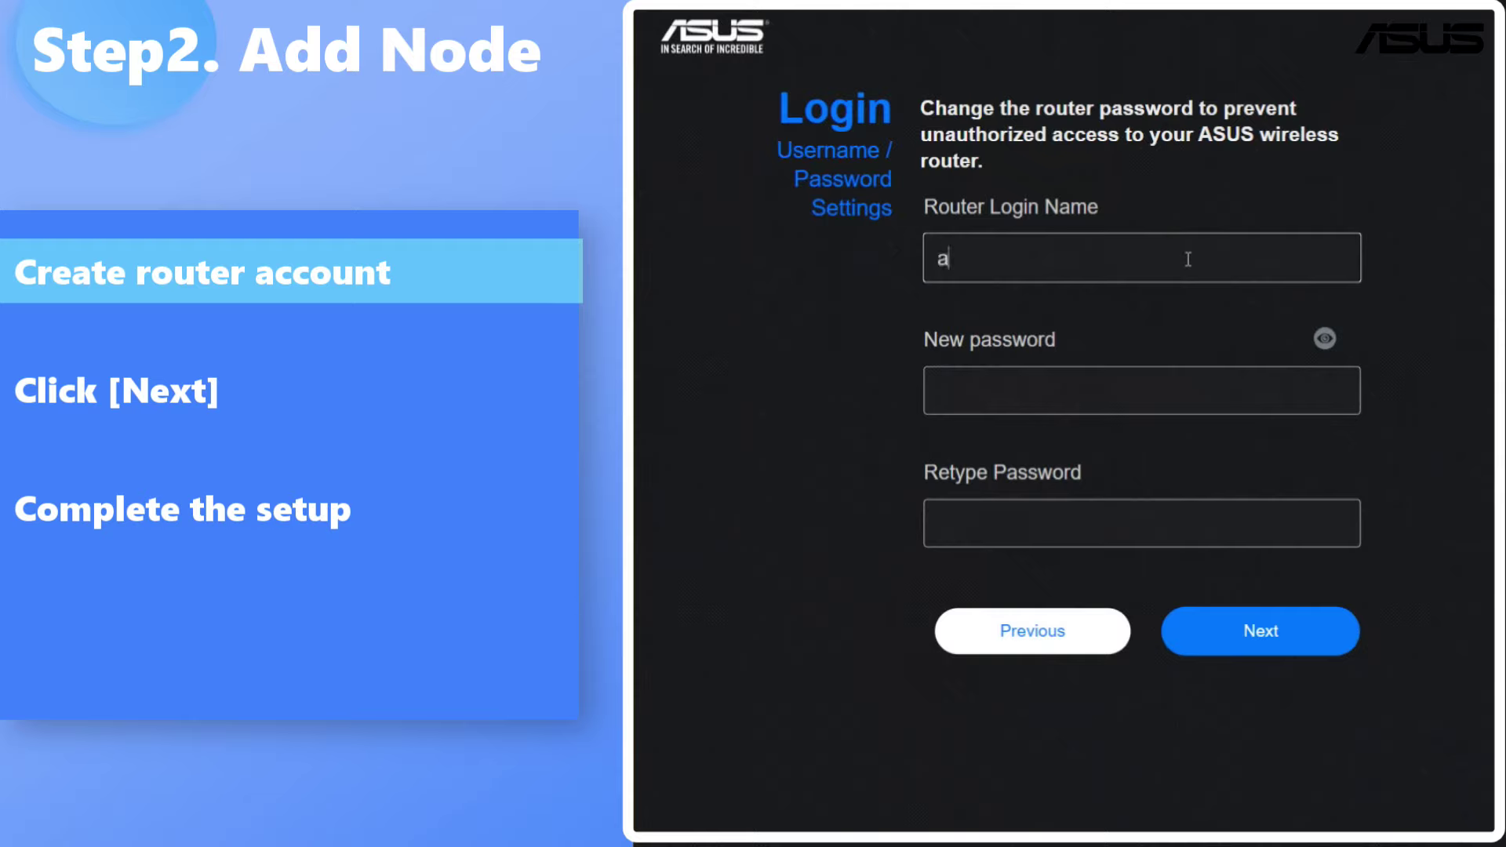
pyautogui.write('dmin')
pyautogui.press('Tab')
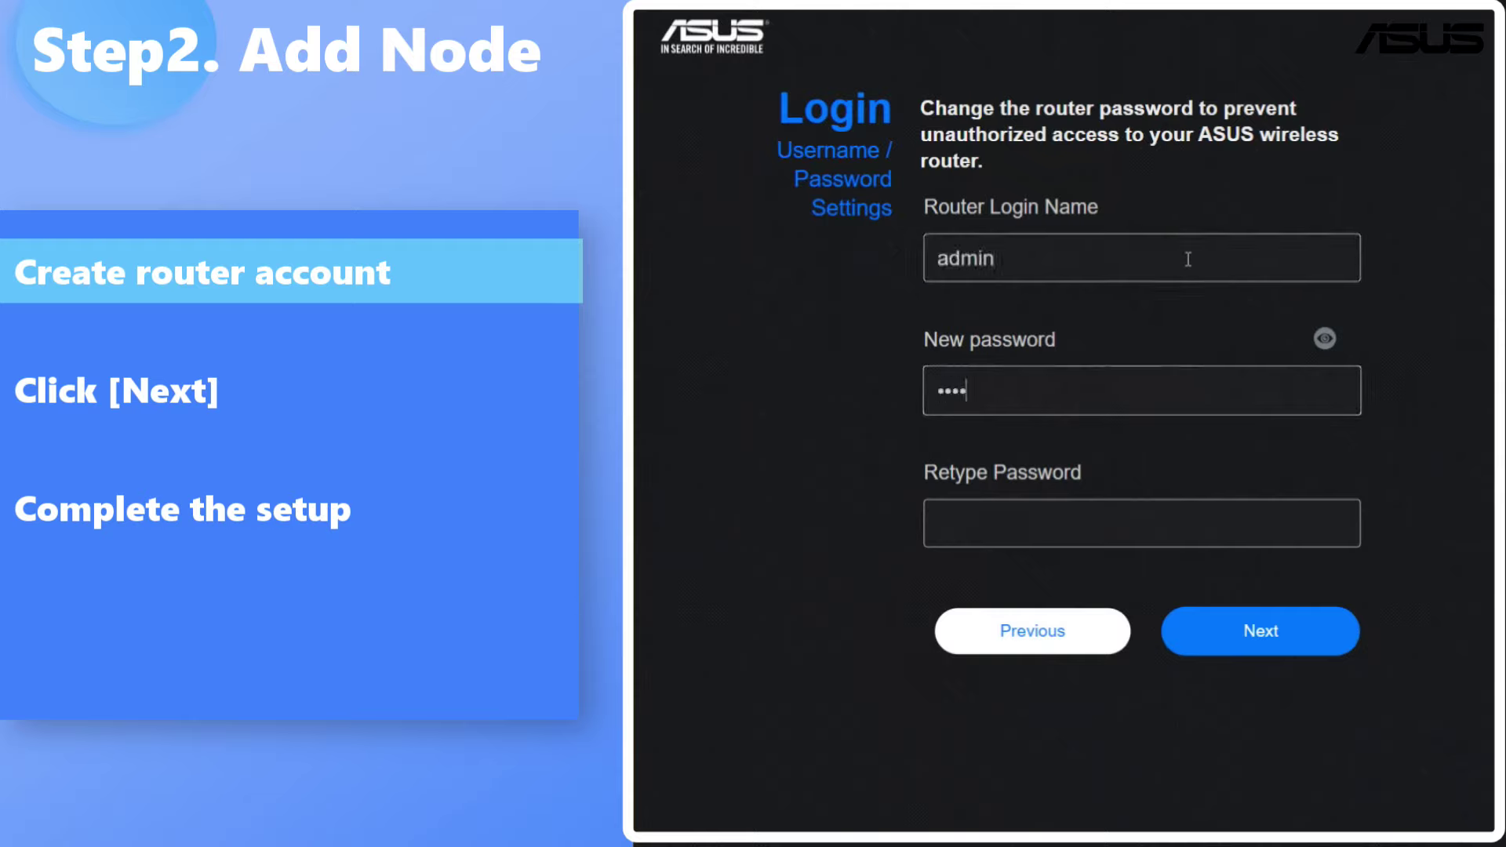
pyautogui.write('•••')
pyautogui.press('Tab')
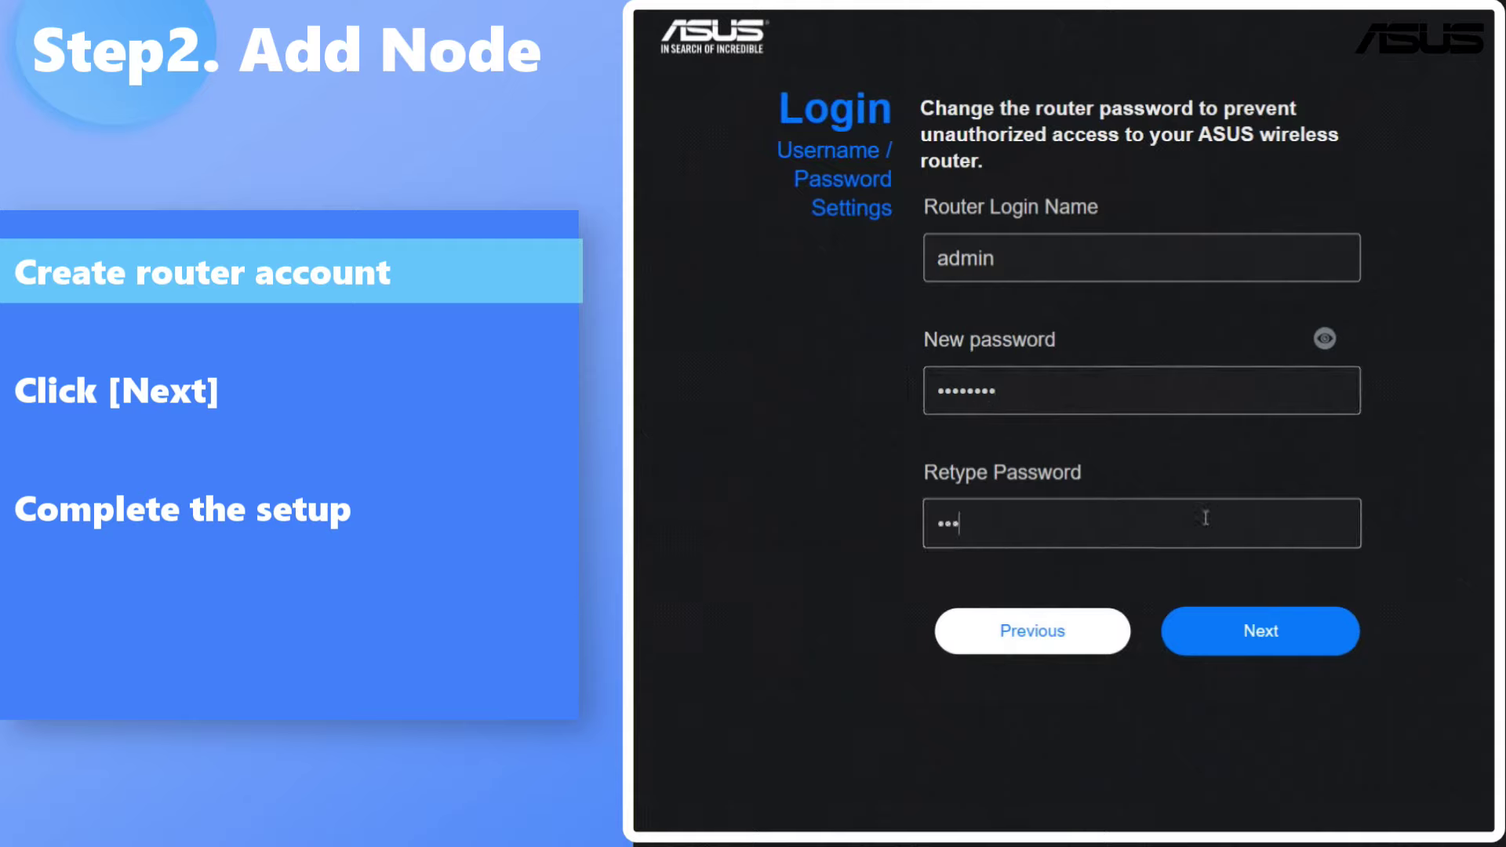
pyautogui.write('••••')
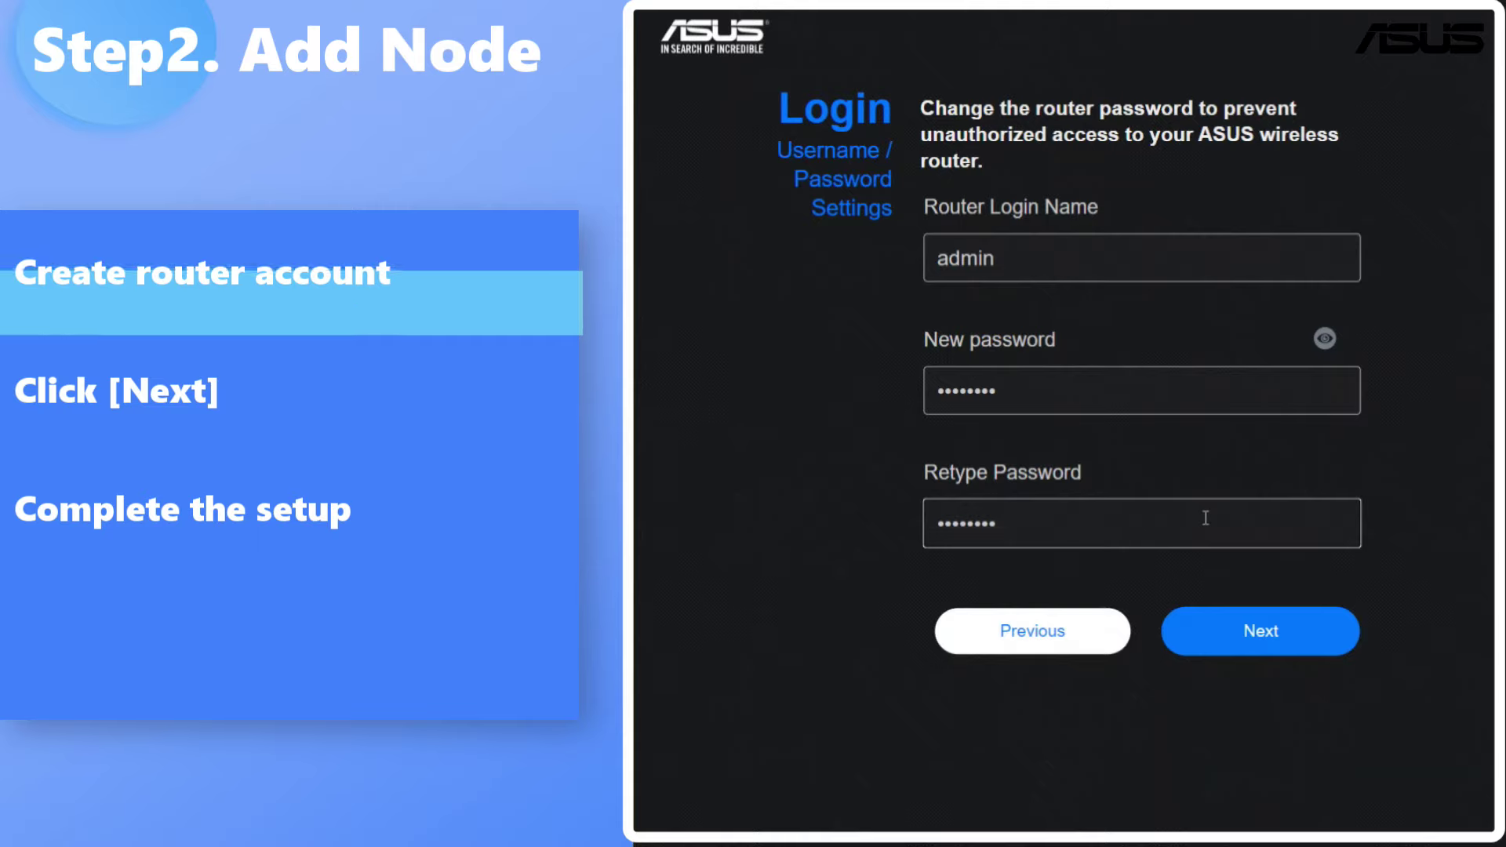
pyautogui.click(1337, 642)
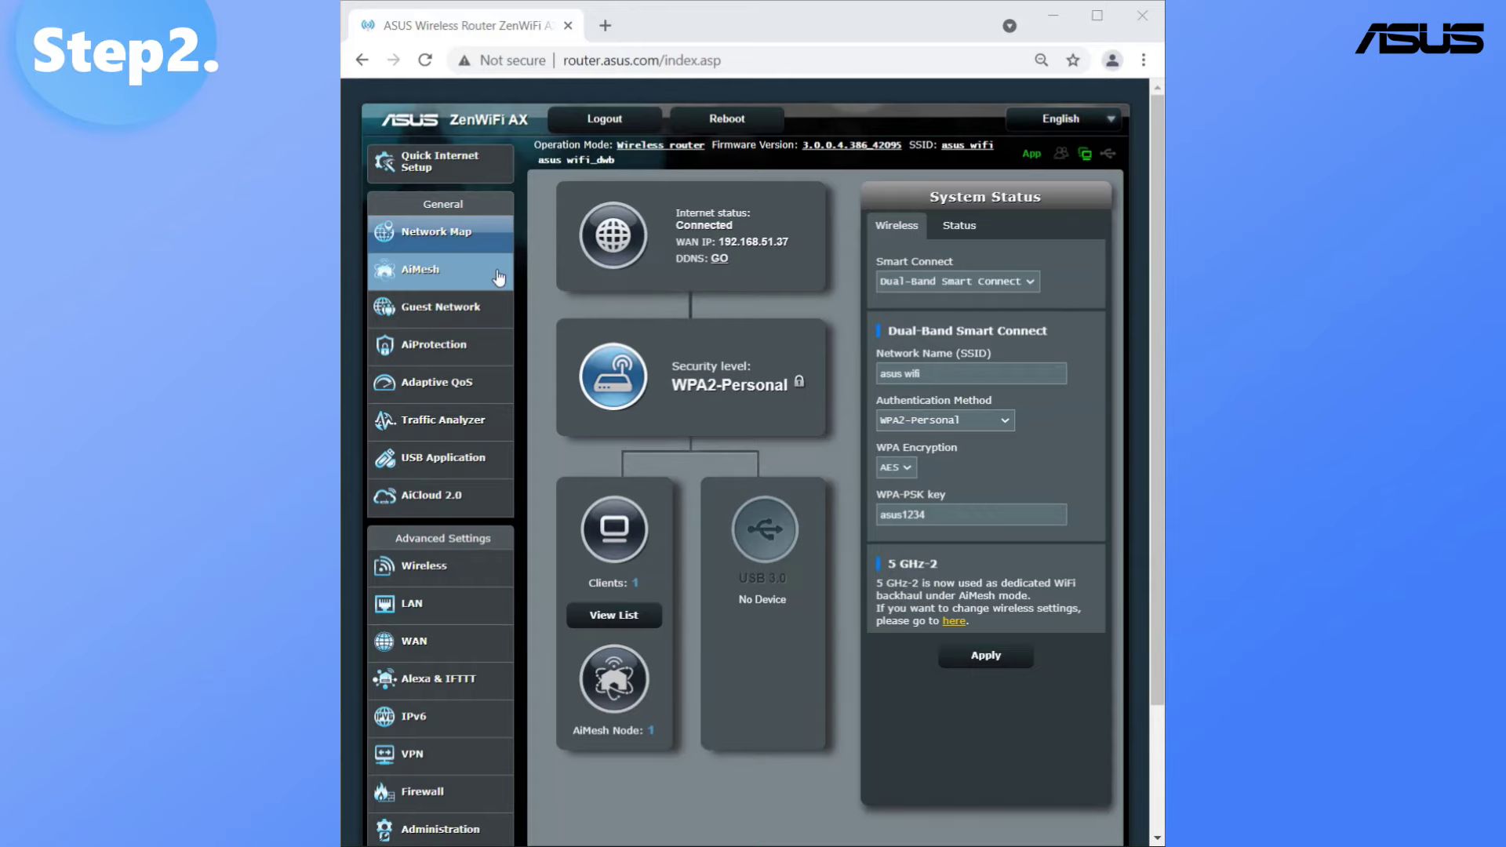
# - On the AiMesh page, view the connected node's Network details: 5GHz uplink, Great quality
pyautogui.click(499, 276)
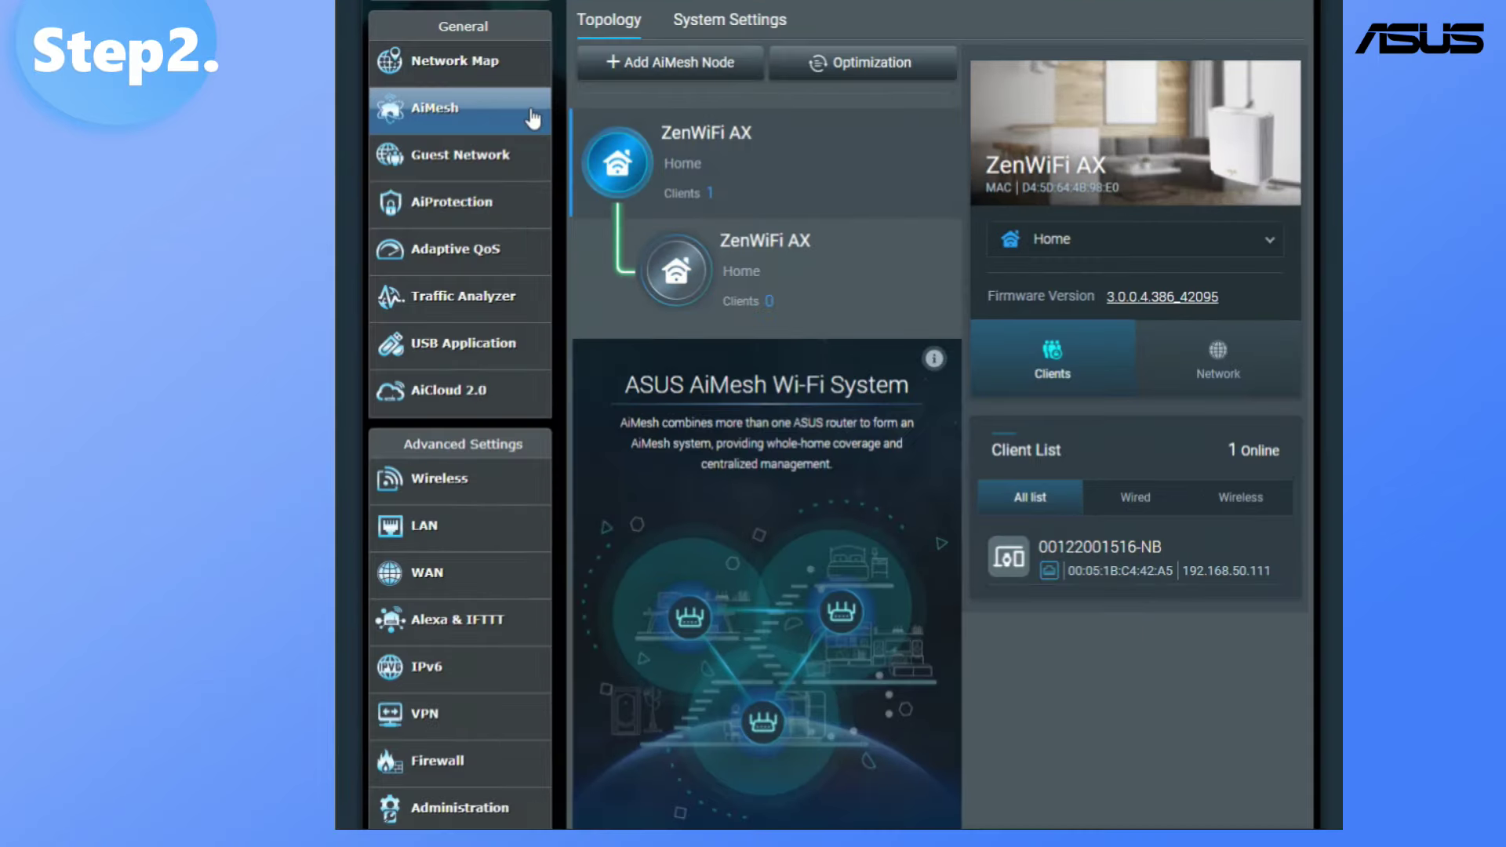
pyautogui.click(668, 271)
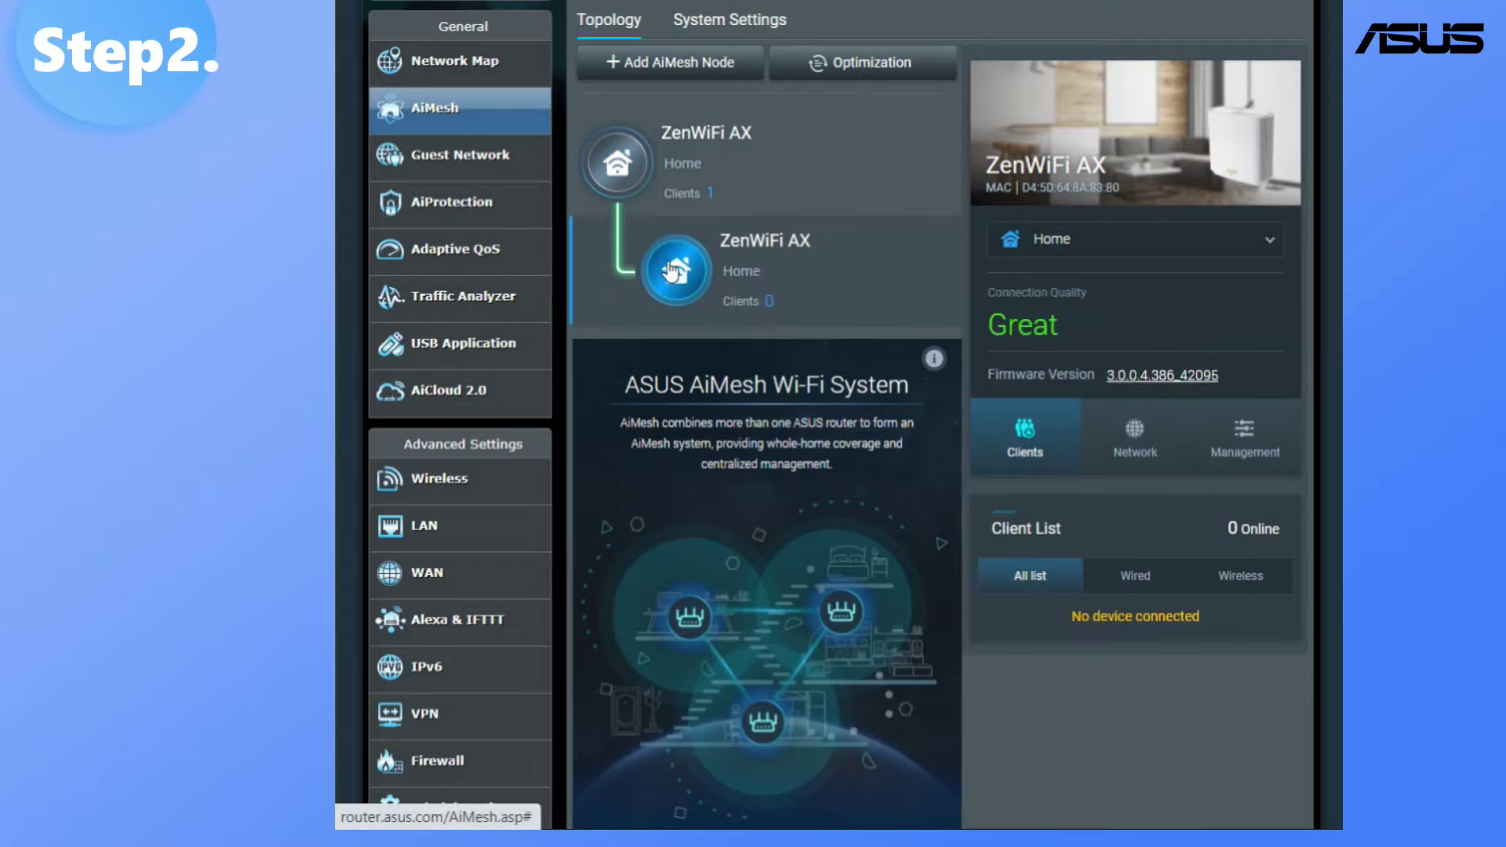
pyautogui.click(1140, 470)
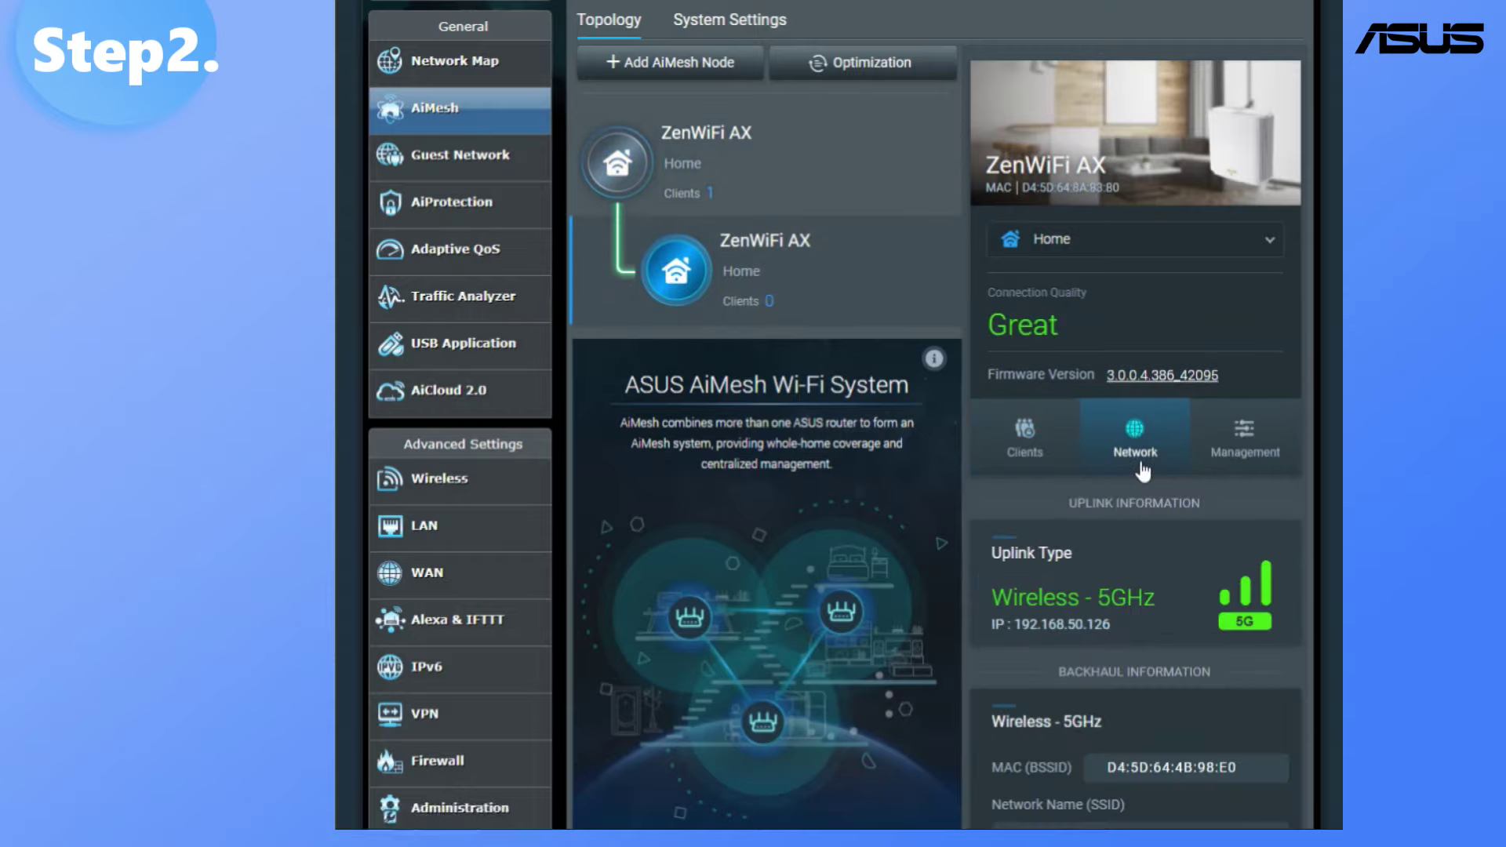